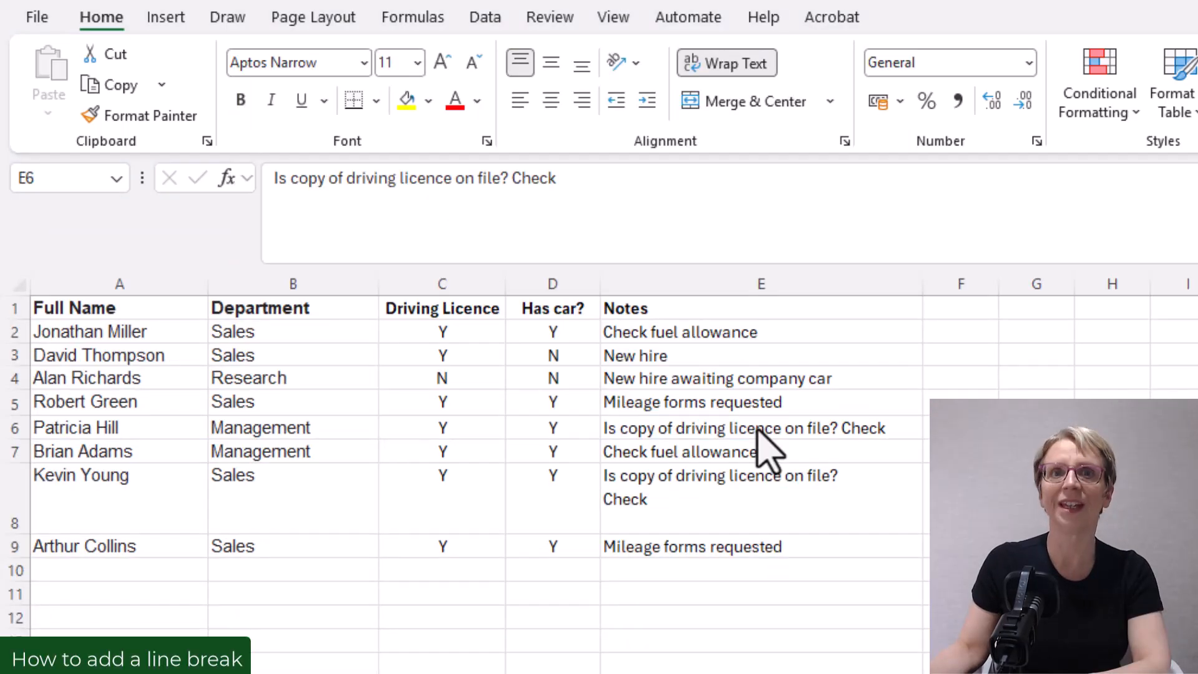
# - Insert a line break before "Check" in cell E6's note
pyautogui.click(758, 429)
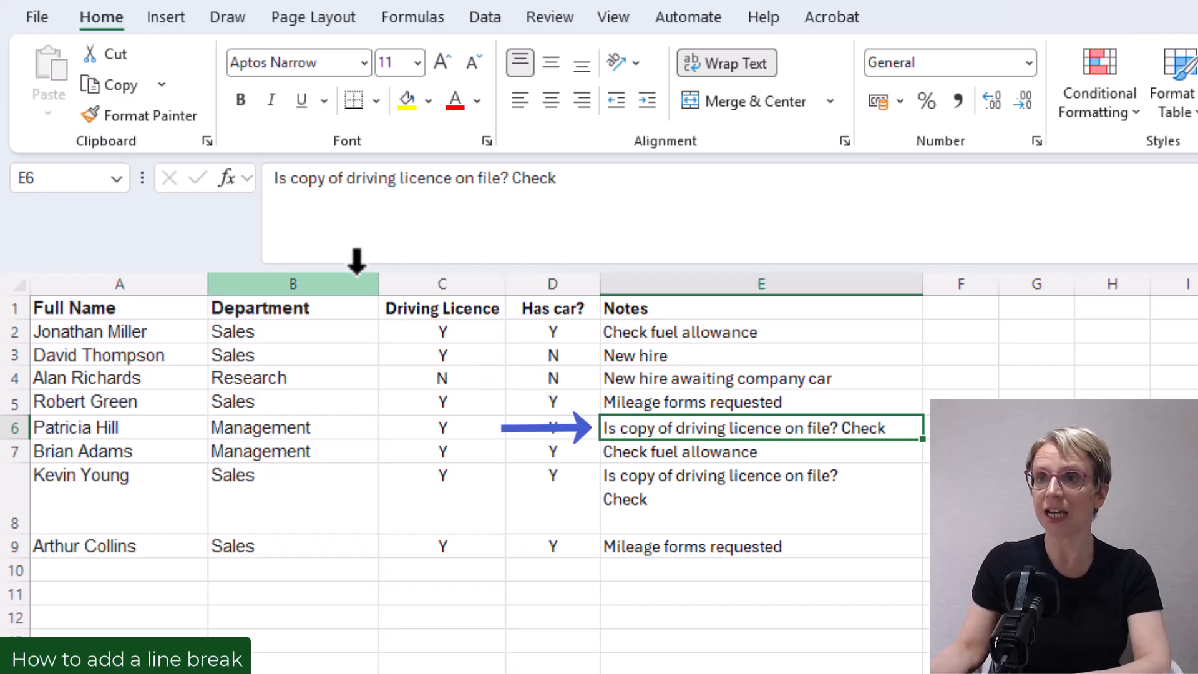
pyautogui.click(511, 179)
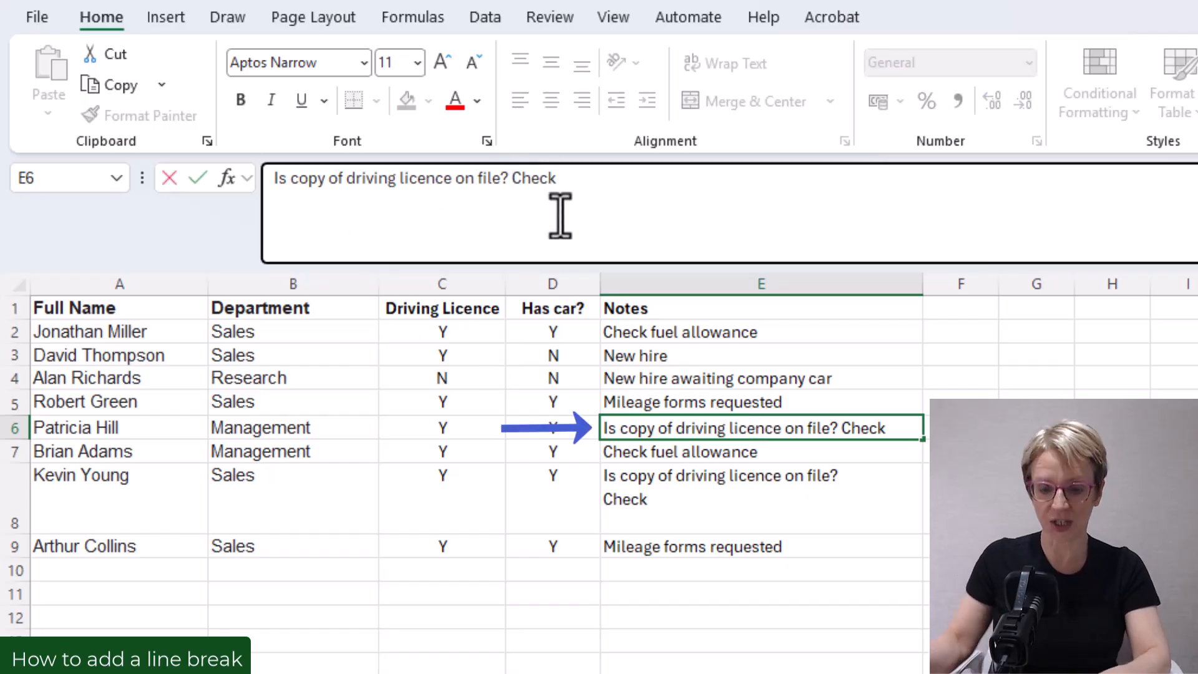
pyautogui.press('alt')
pyautogui.hotkey('alt', 'Return')
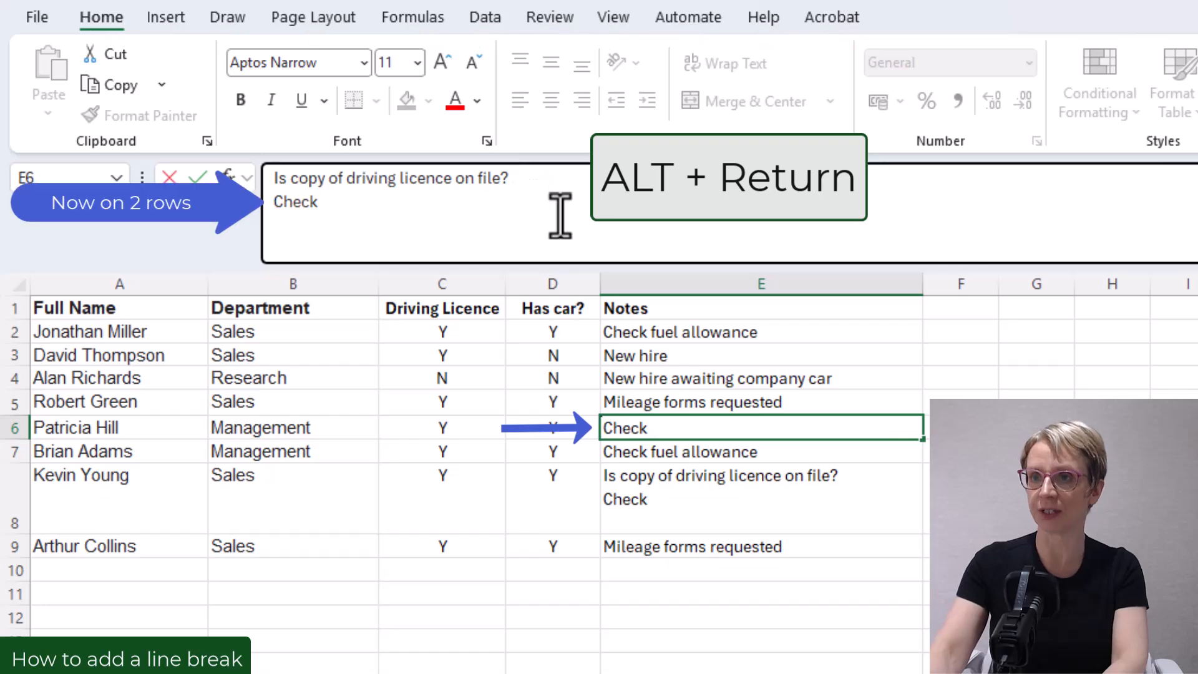
pyautogui.click(743, 594)
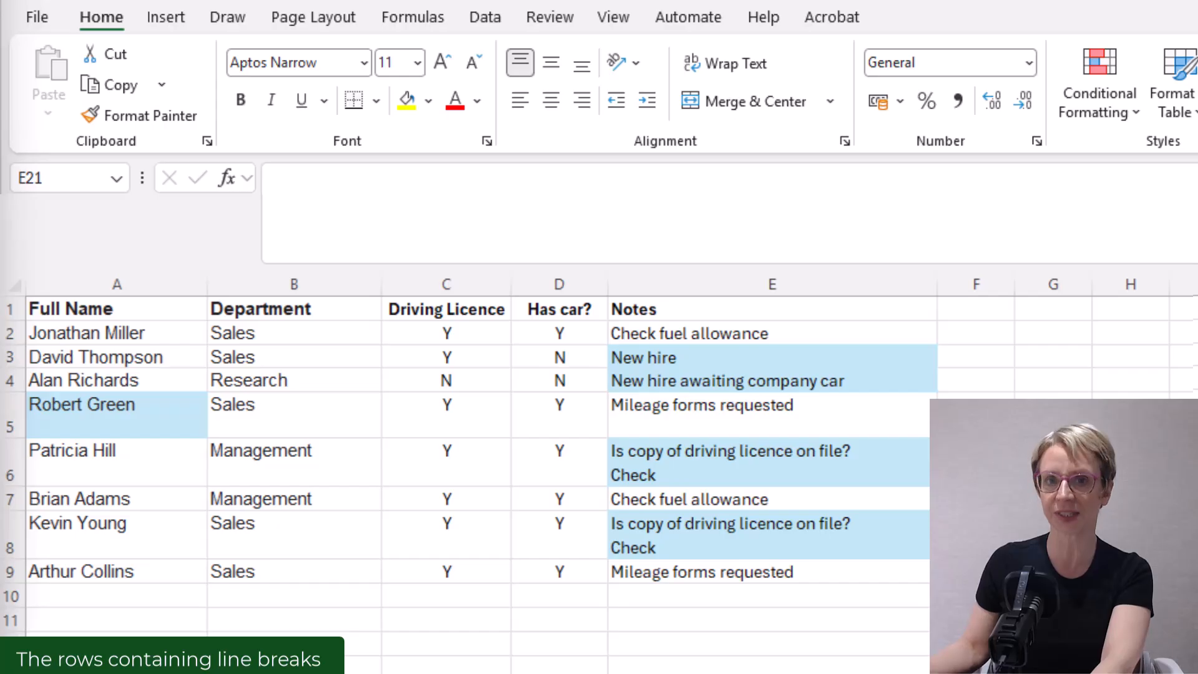
# - Find all cells in the sheet that contain a line break character using Find All
pyautogui.click(772, 380)
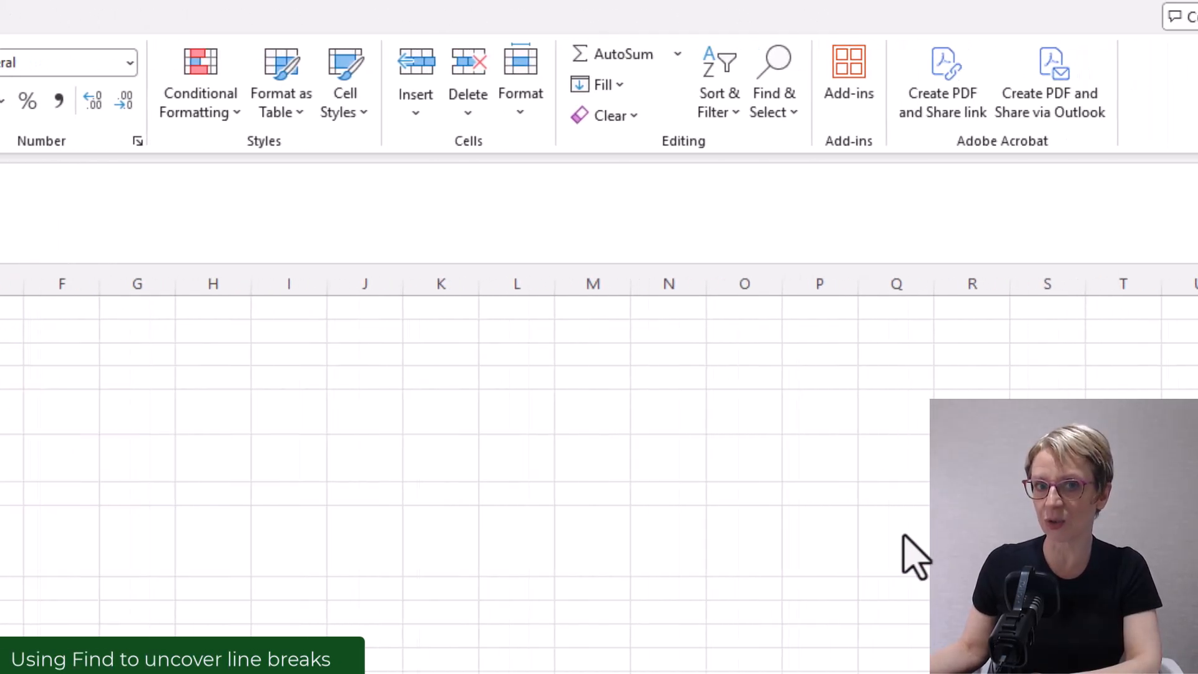
pyautogui.click(777, 119)
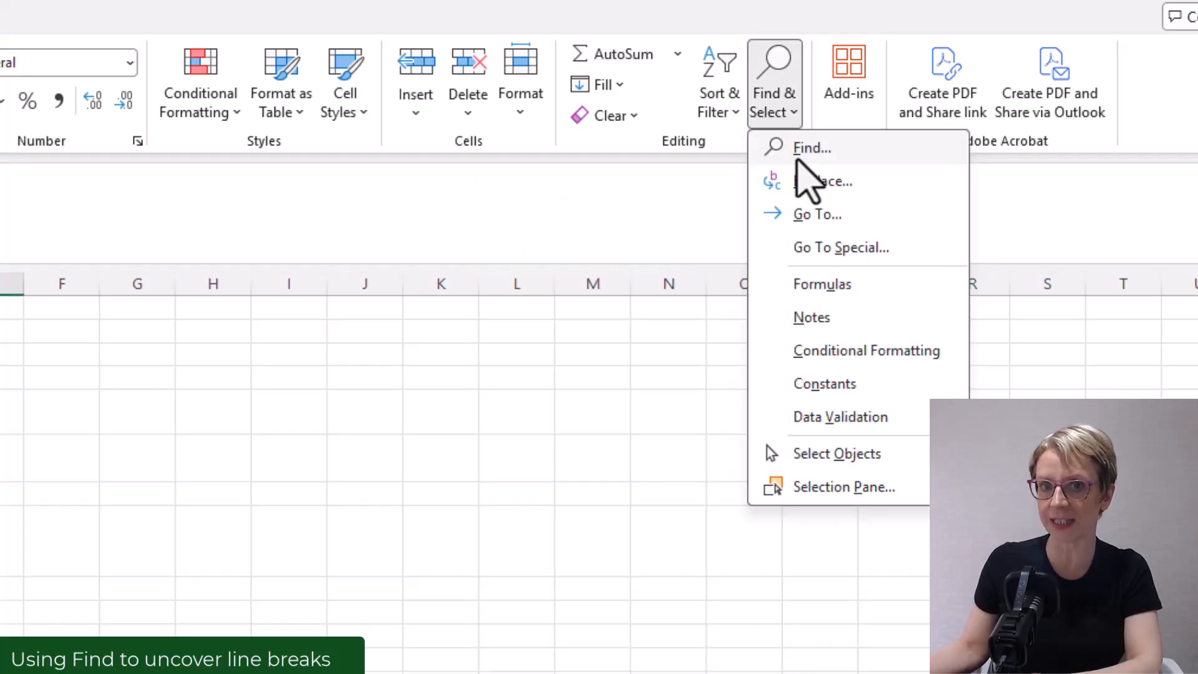
pyautogui.click(797, 160)
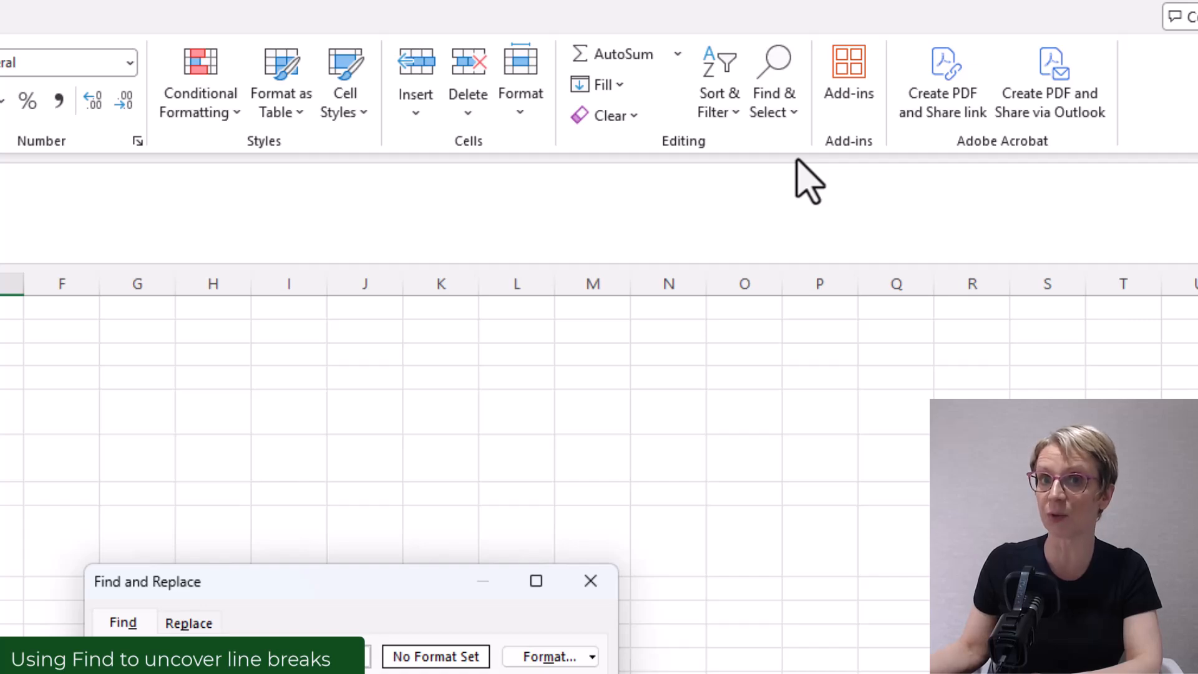
pyautogui.moveTo(410, 593); pyautogui.dragTo(322, 347)
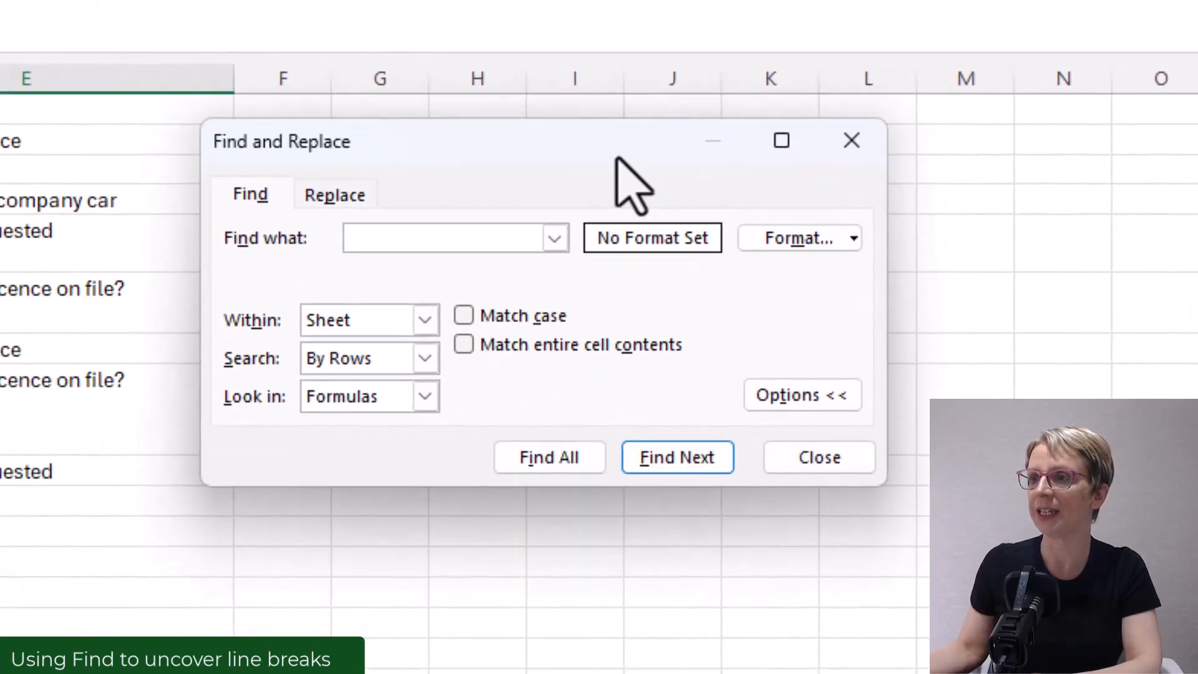
pyautogui.moveTo(617, 157); pyautogui.dragTo(616, 155)
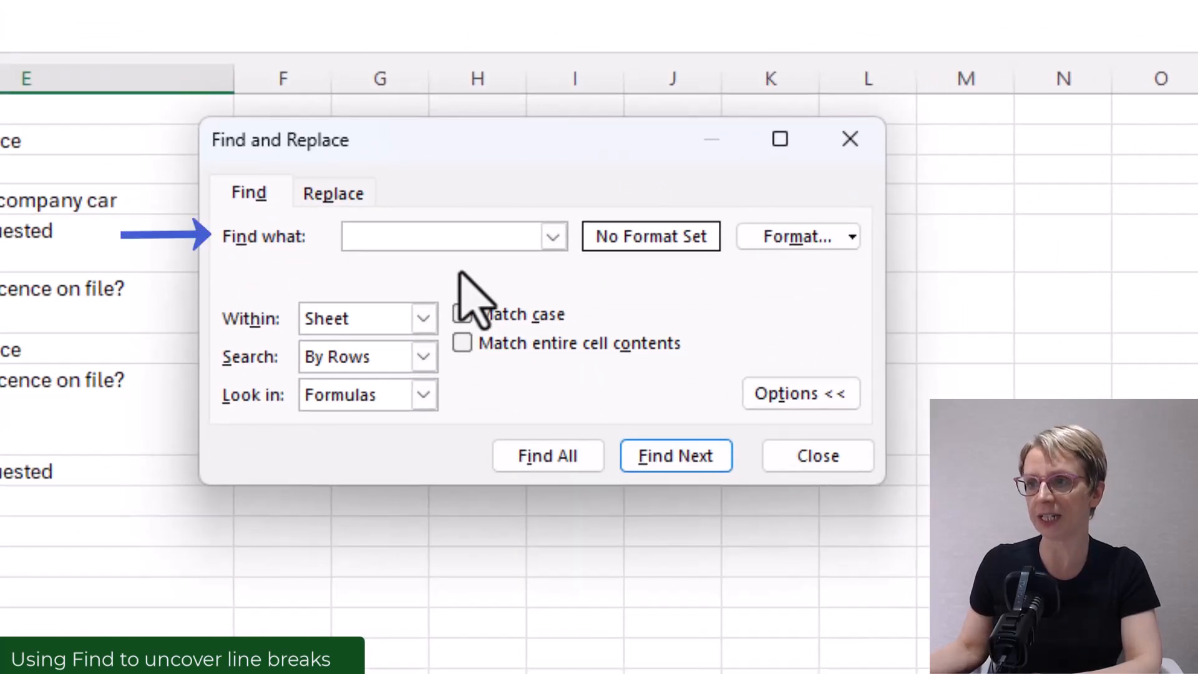
pyautogui.click(437, 237)
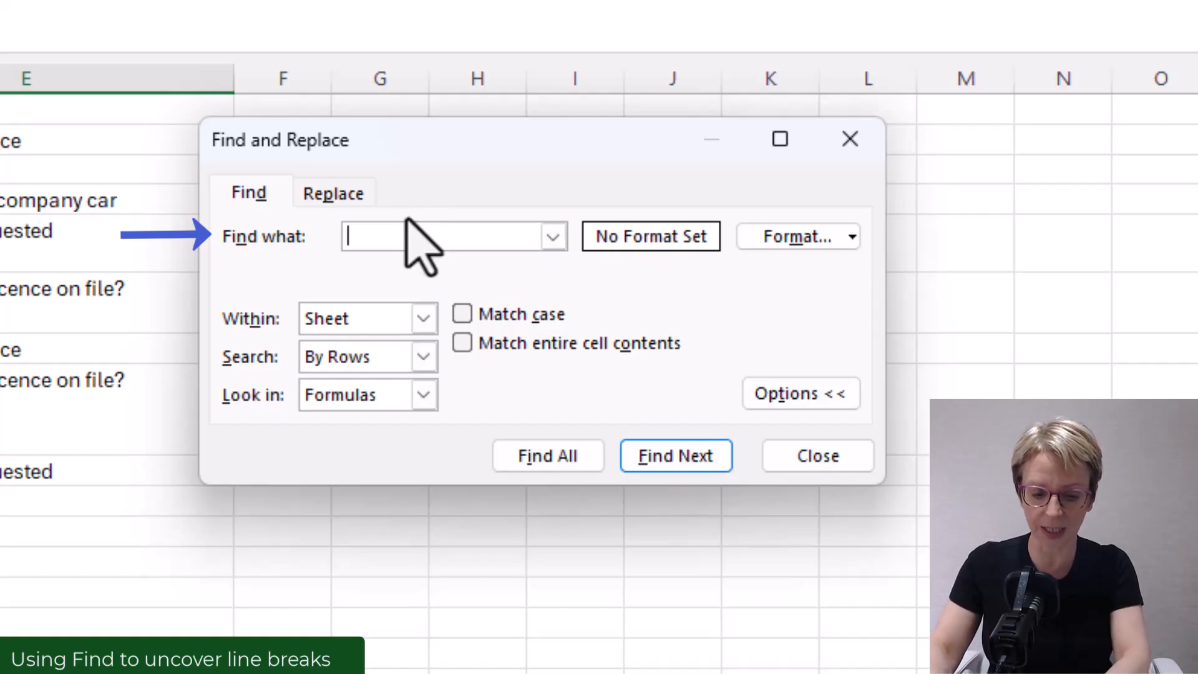
pyautogui.hotkey('ctrl', 'j')
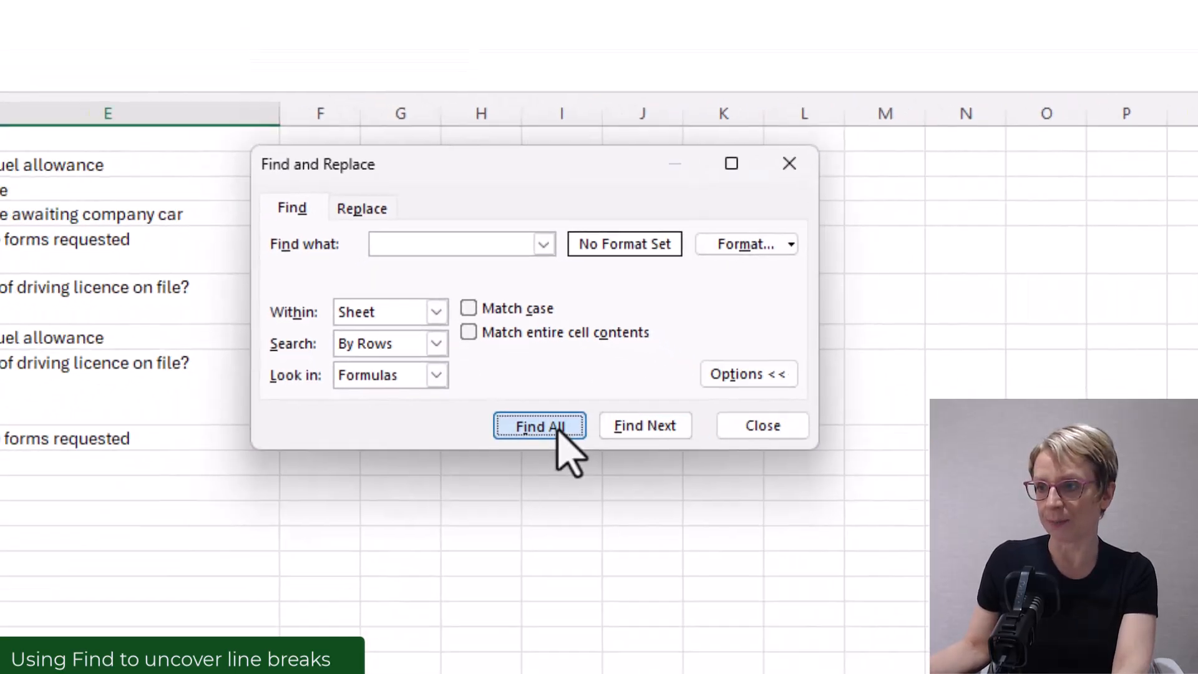
pyautogui.click(654, 604)
pyautogui.moveTo(585, 567); pyautogui.dragTo(561, 673)
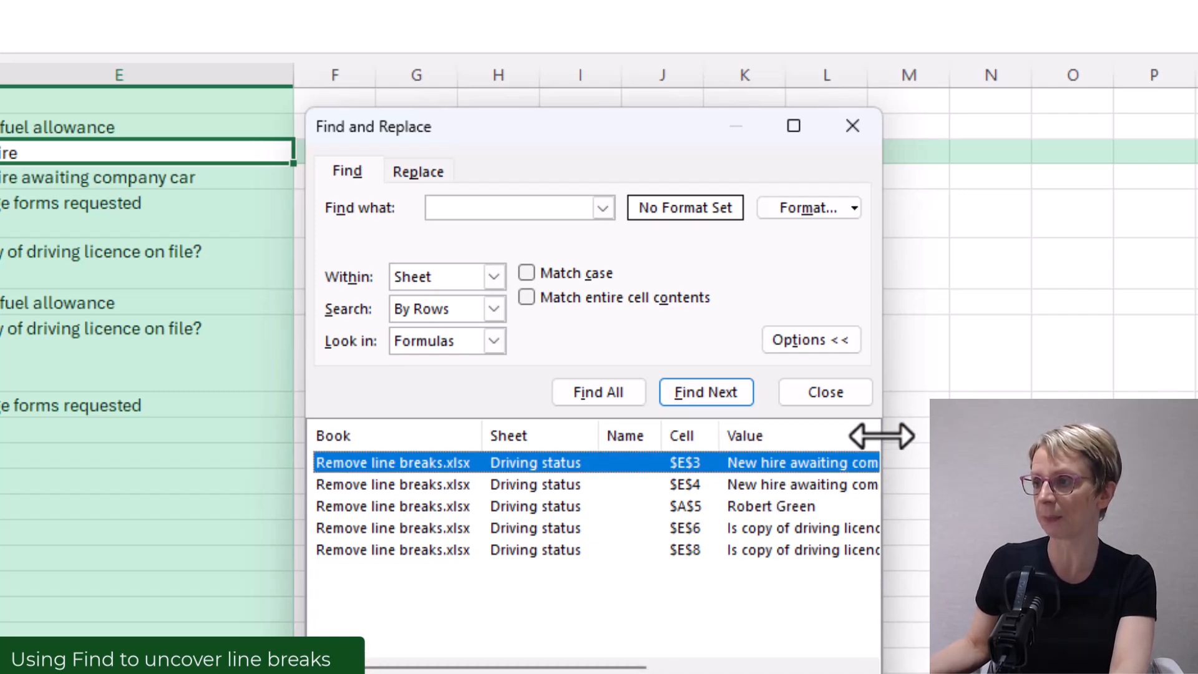
pyautogui.moveTo(883, 433); pyautogui.dragTo(1183, 361)
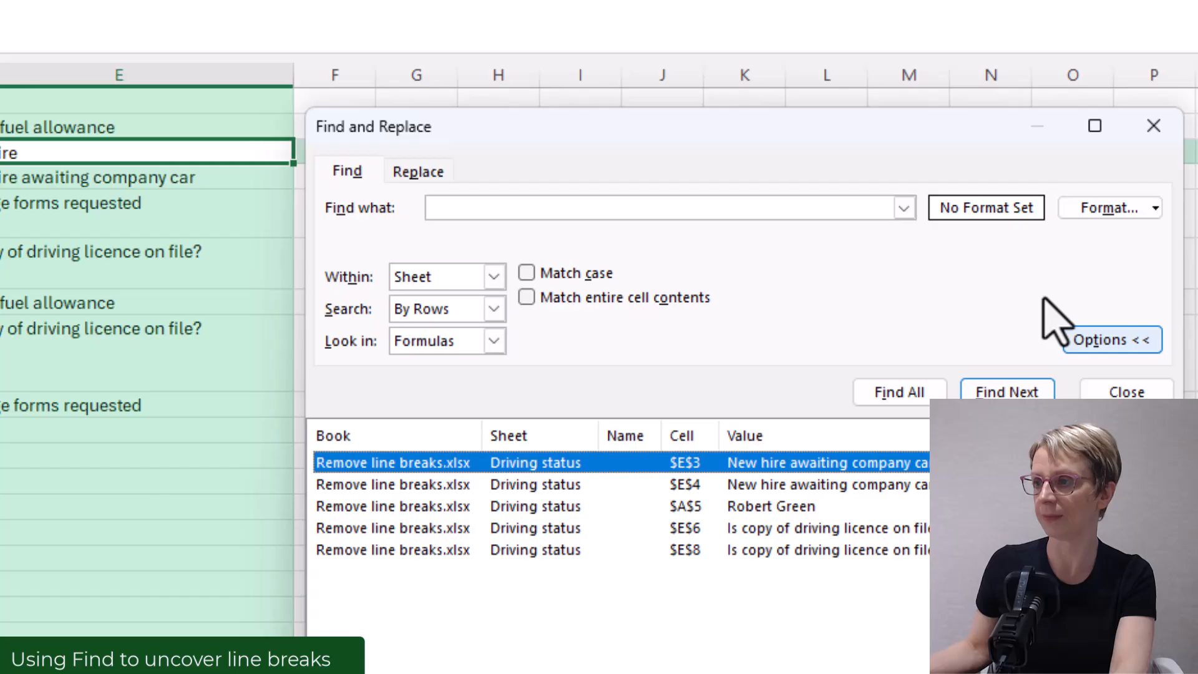
# - Replace all line breaks in the sheet with nothing
pyautogui.click(417, 175)
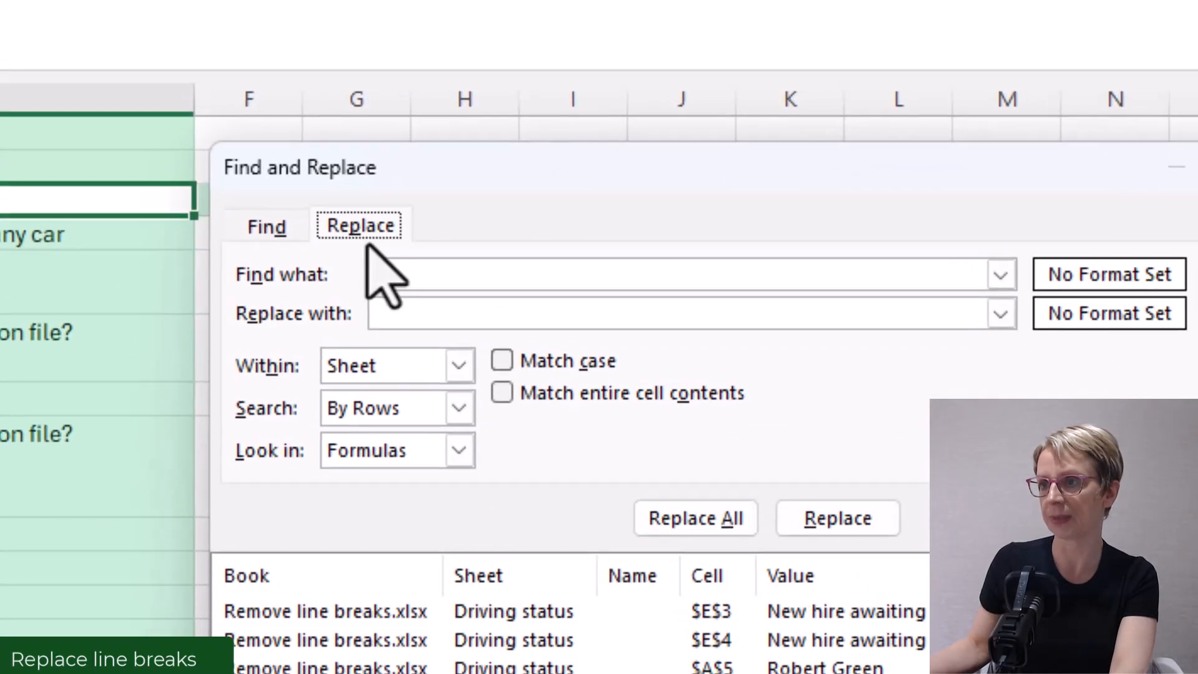
pyautogui.click(474, 221)
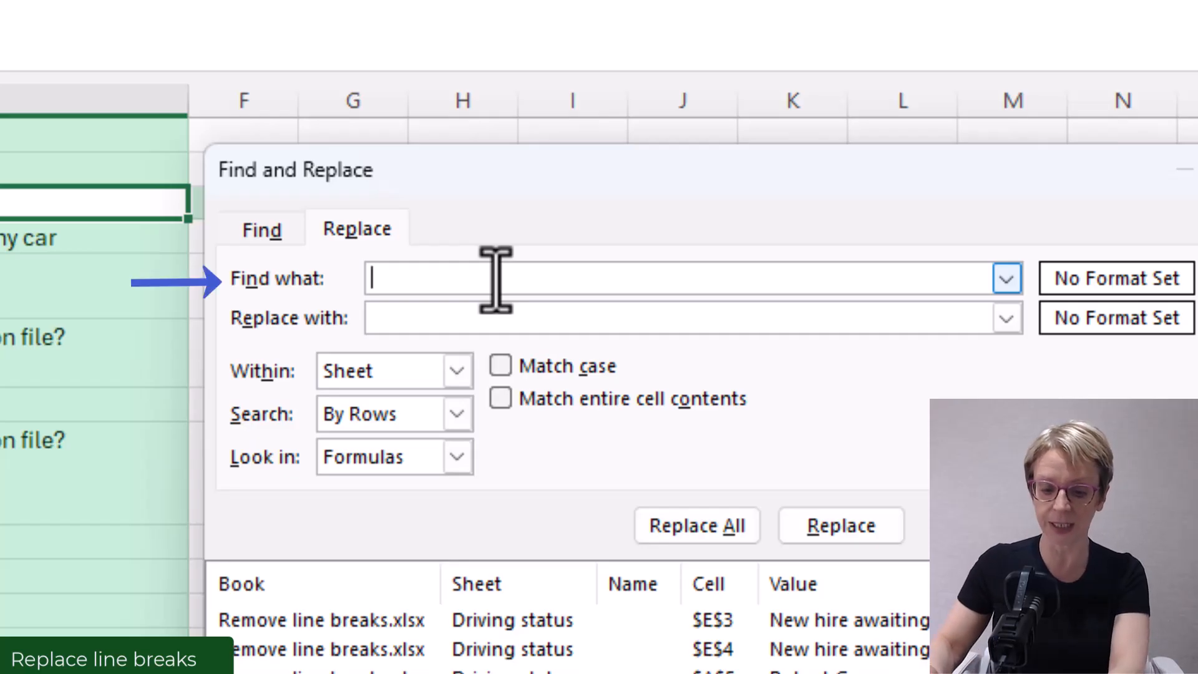
pyautogui.hotkey('ctrl', 'j')
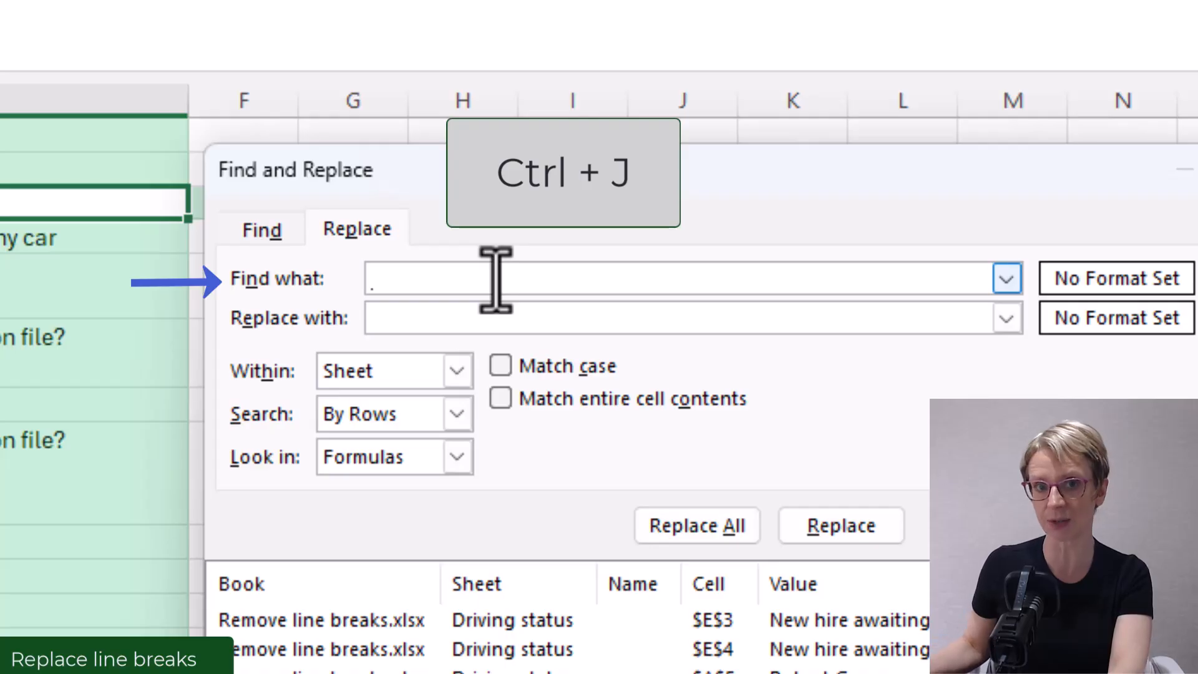
pyautogui.click(485, 314)
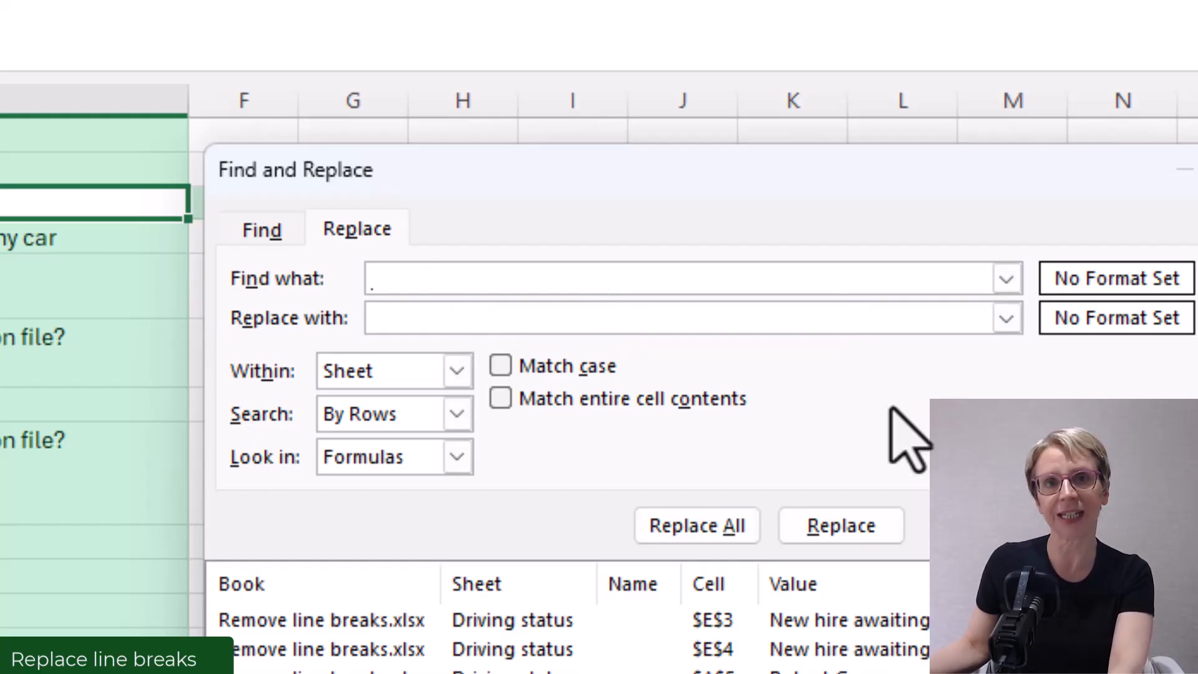
pyautogui.click(696, 528)
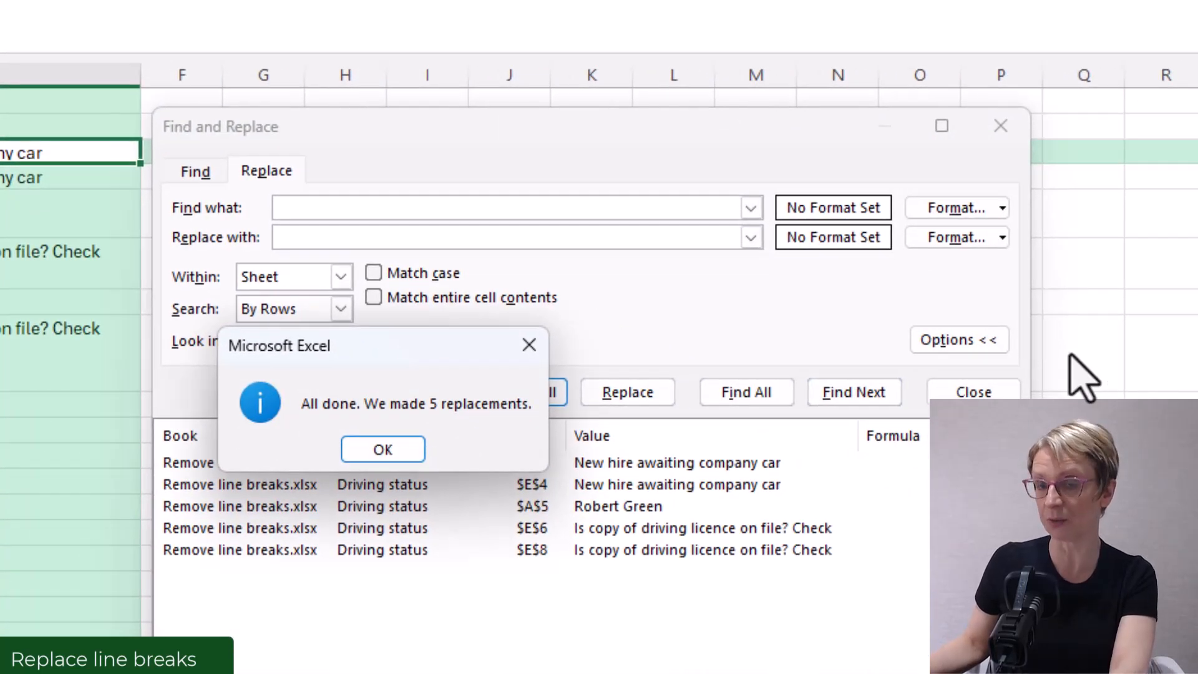
pyautogui.click(390, 455)
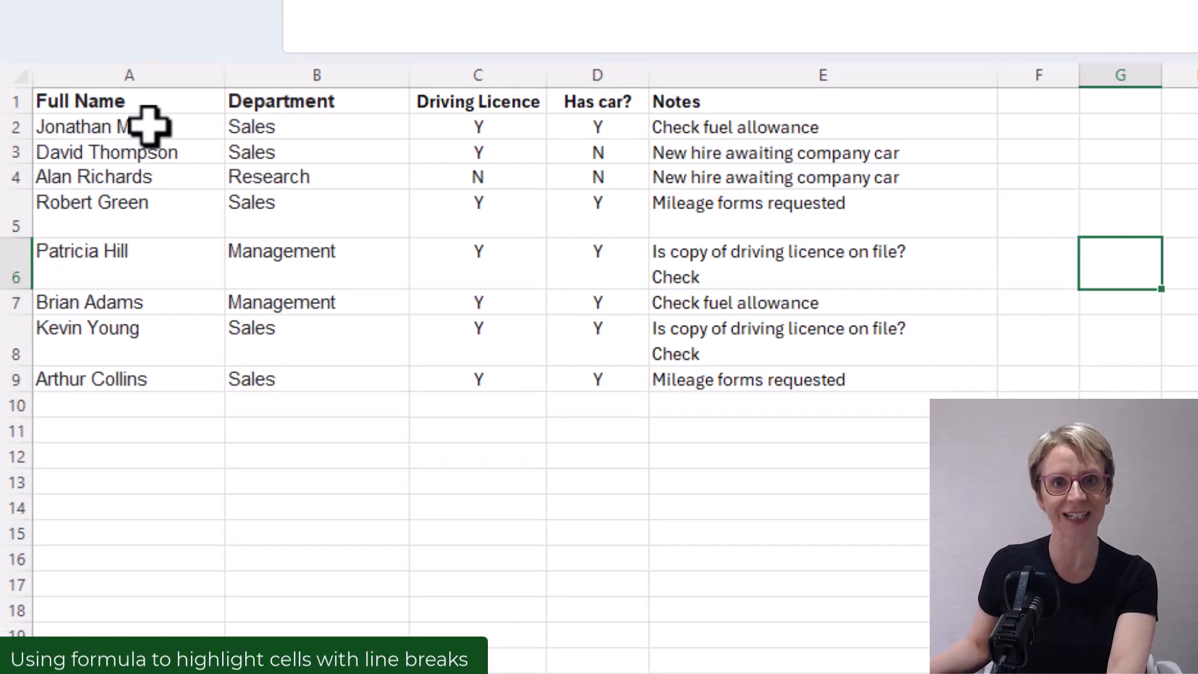
# - Create a conditional formatting rule for A2:E9 using the formula =ISNUMBER(SEARCH(CHAR(10), A2))
pyautogui.click(149, 125)
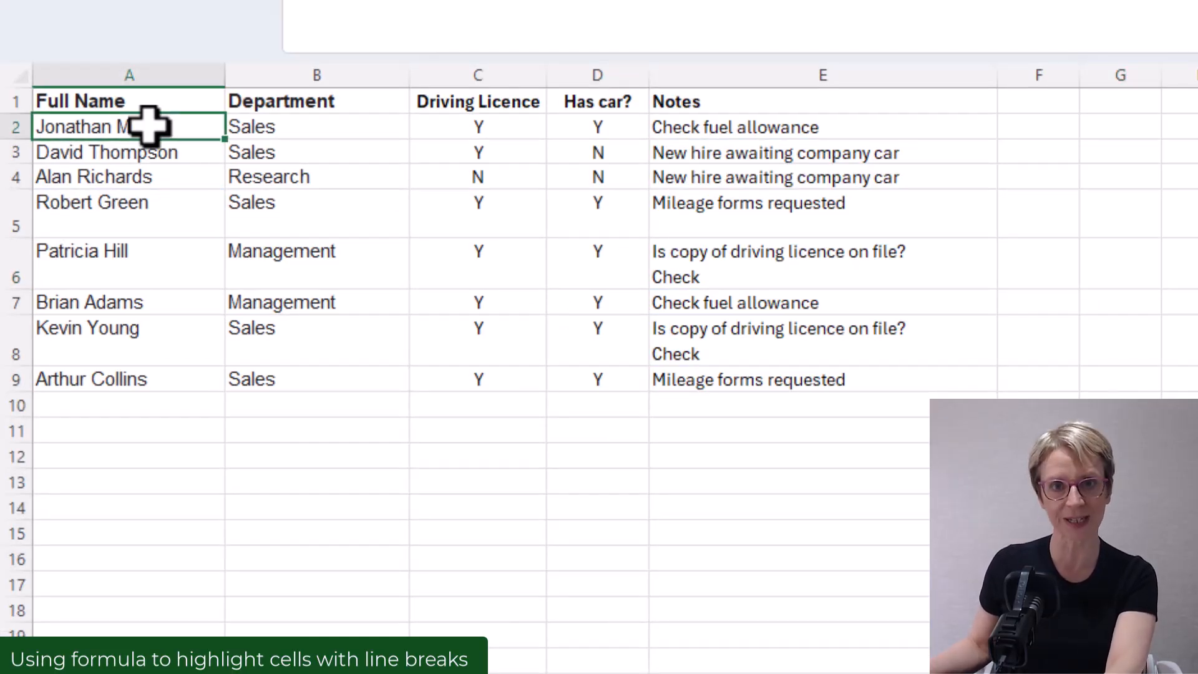
pyautogui.moveTo(149, 125)
pyautogui.mouseDown()
pyautogui.moveTo(418, 233)
pyautogui.moveTo(824, 366)
pyautogui.moveTo(824, 380)
pyautogui.mouseUp()
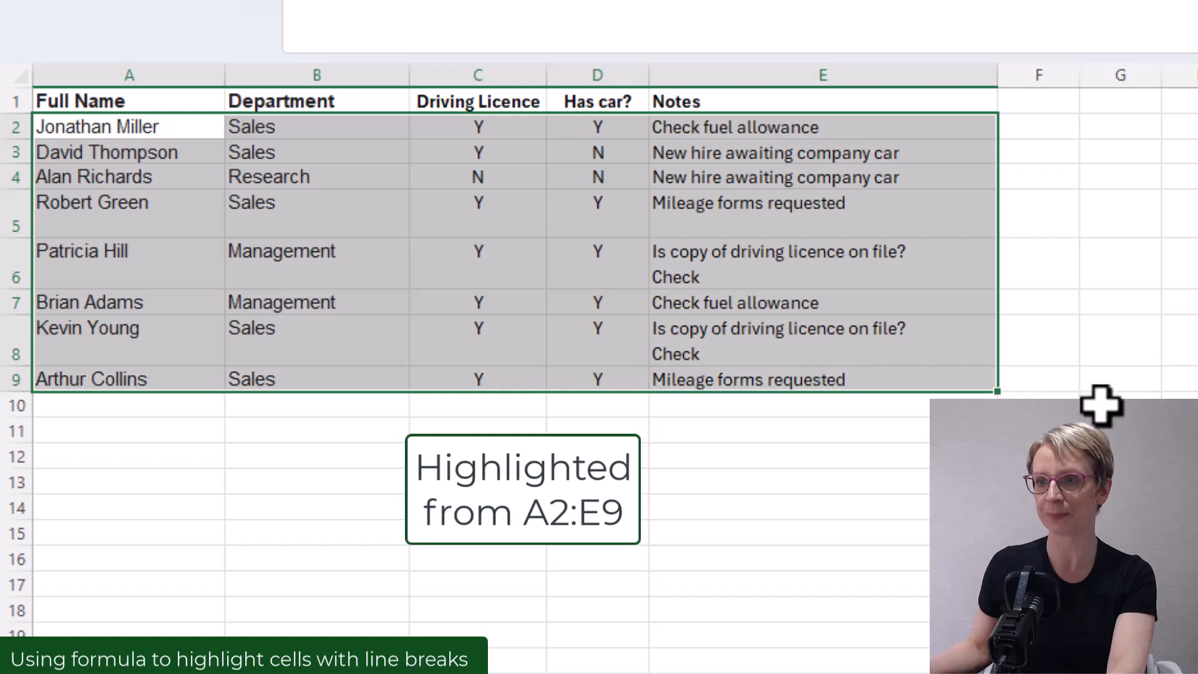
pyautogui.click(615, 179)
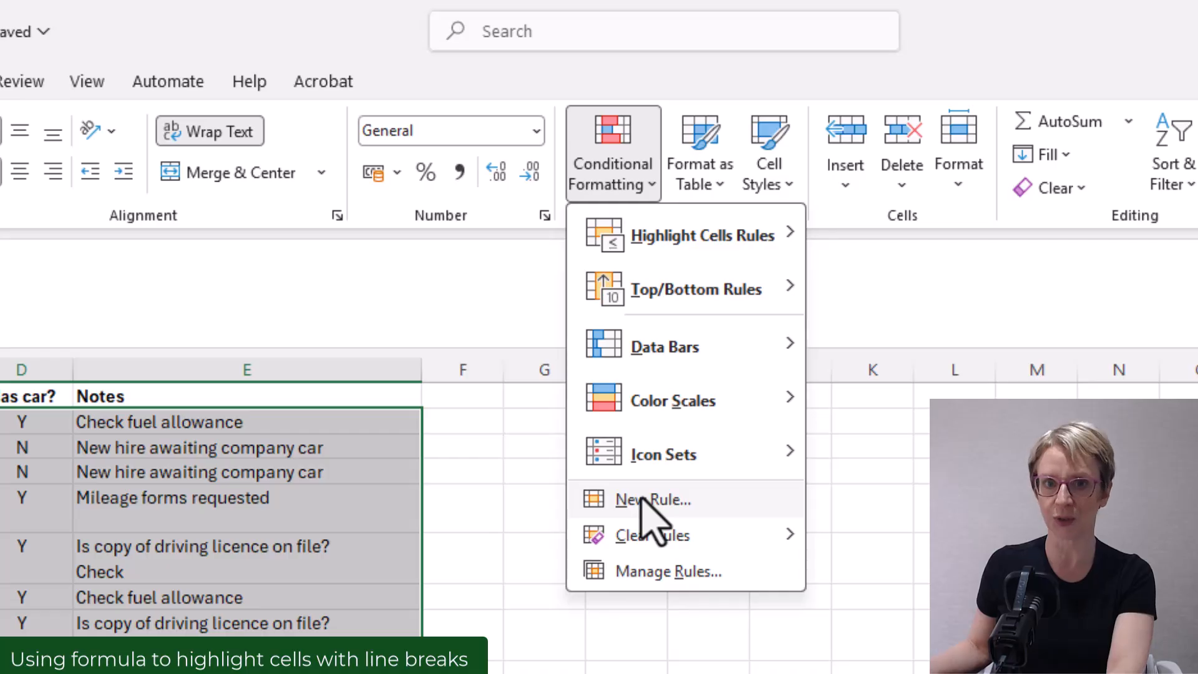
pyautogui.click(643, 500)
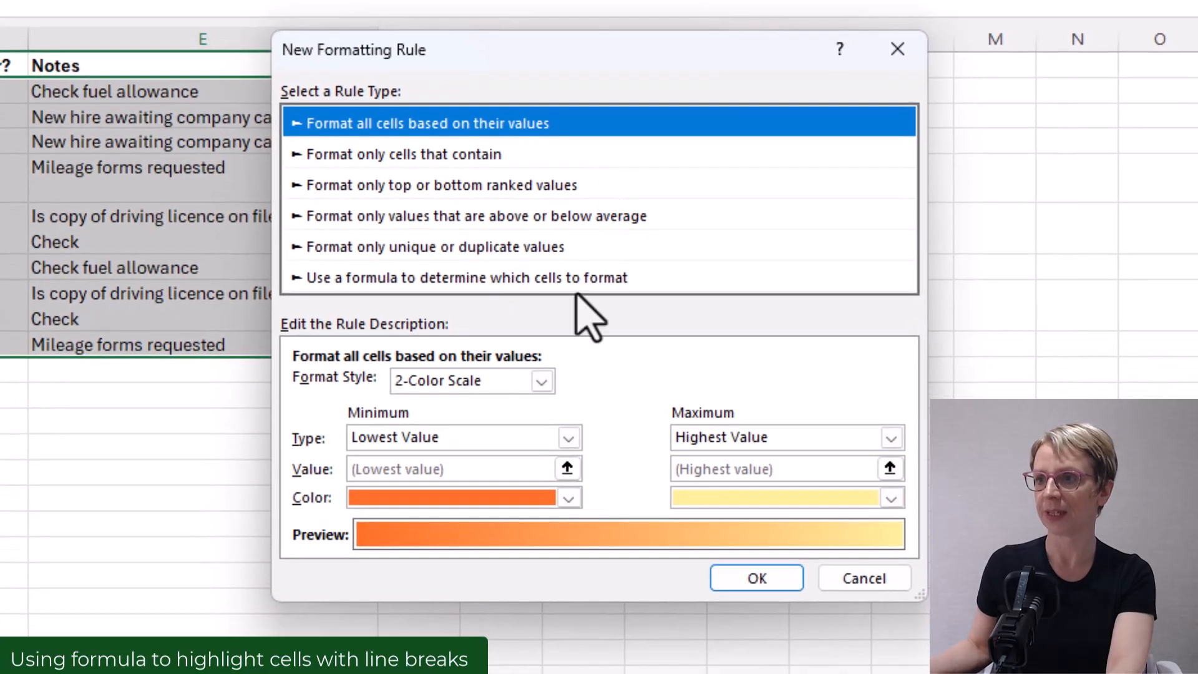
pyautogui.click(468, 286)
pyautogui.click(383, 385)
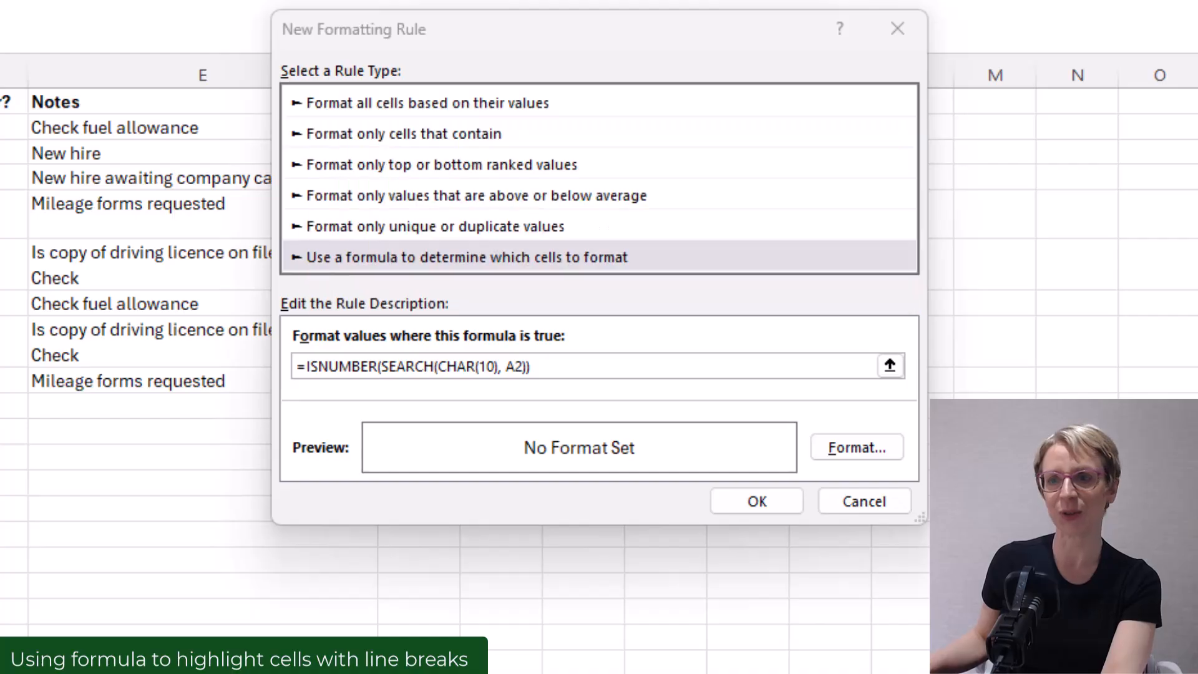
# - Give the rule a light blue fill and apply it
pyautogui.click(839, 454)
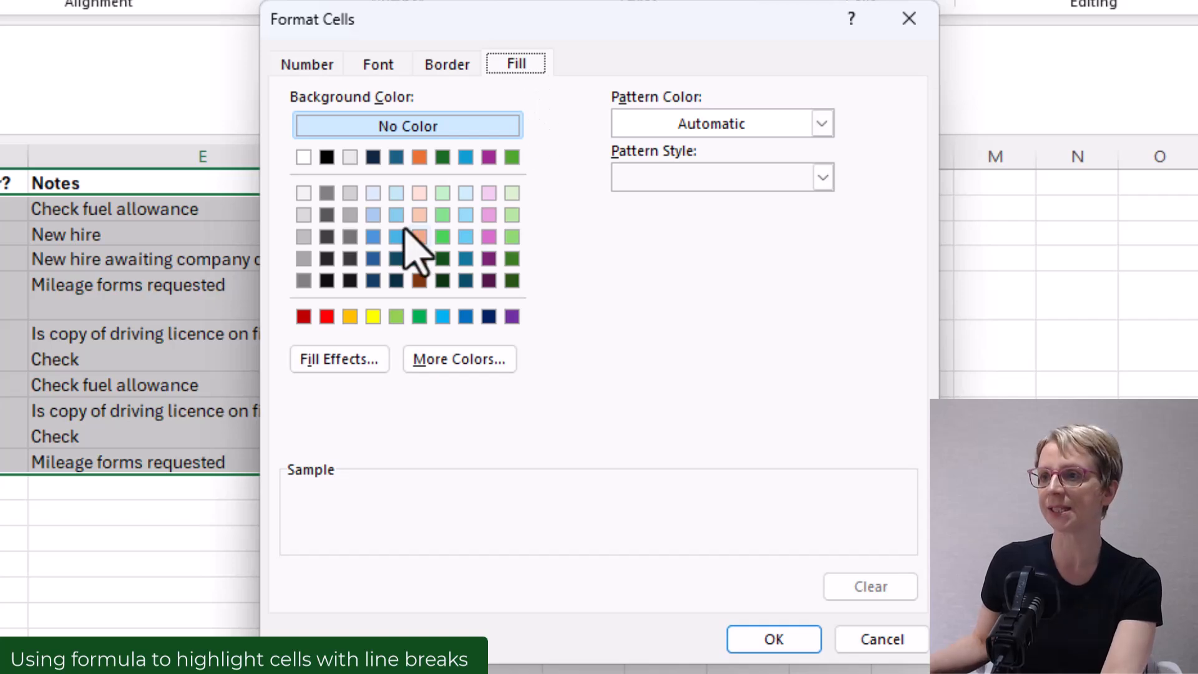
pyautogui.click(397, 193)
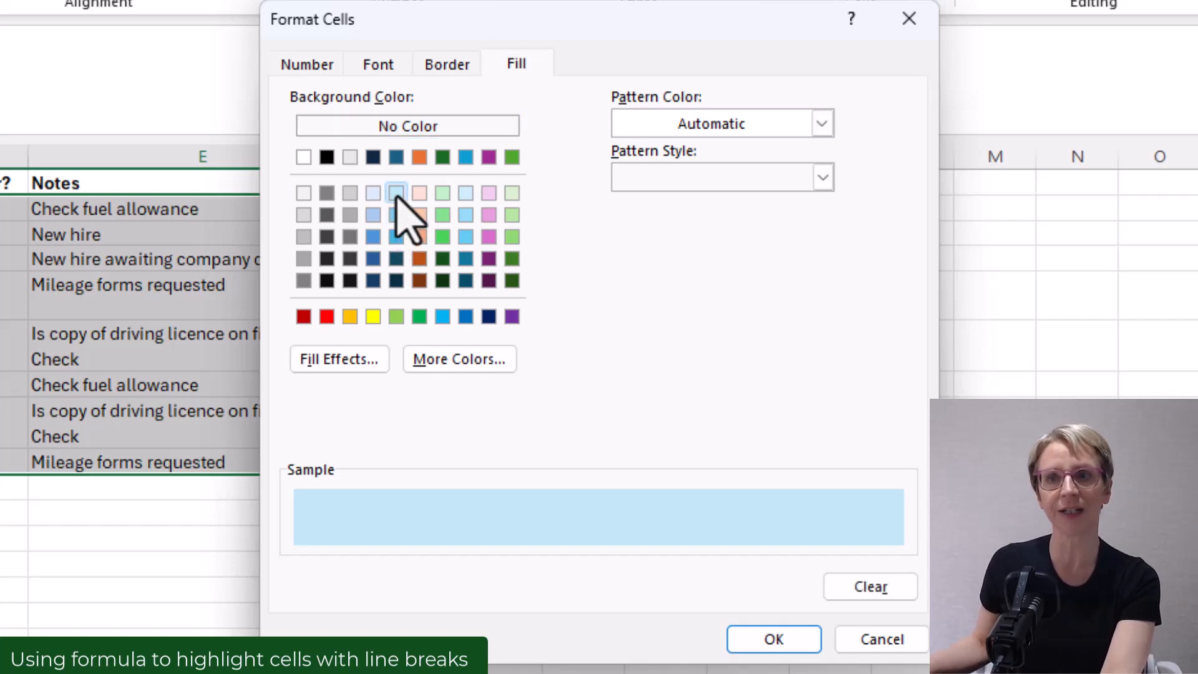
pyautogui.click(773, 643)
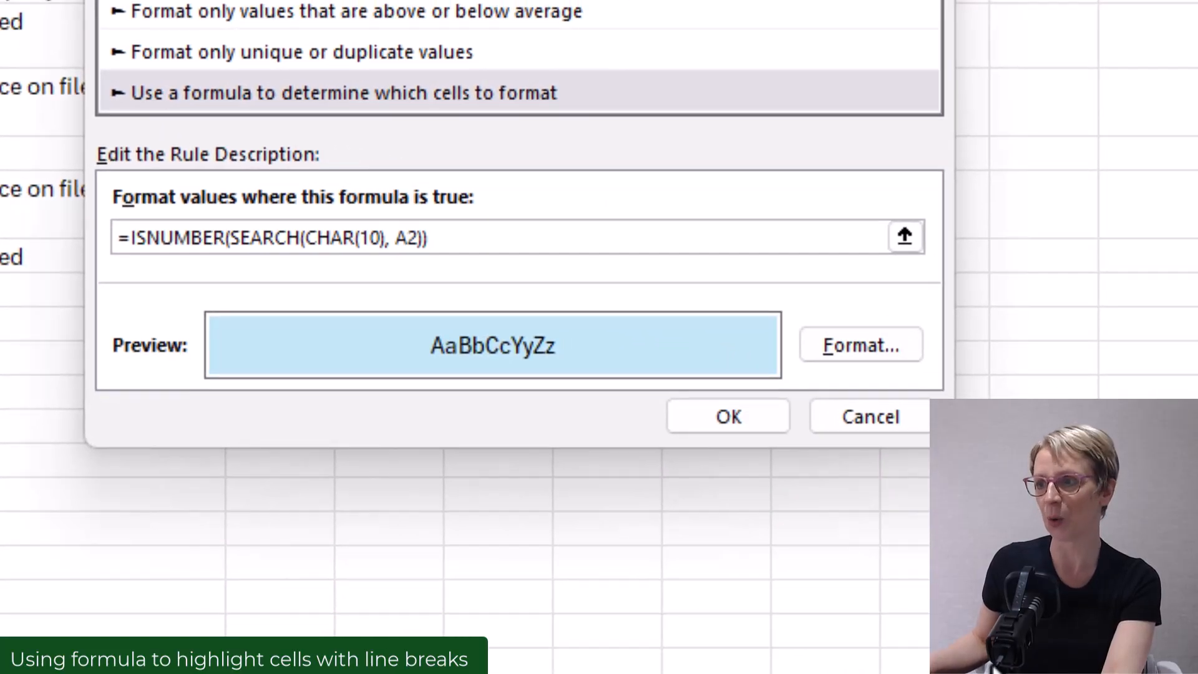
pyautogui.click(726, 430)
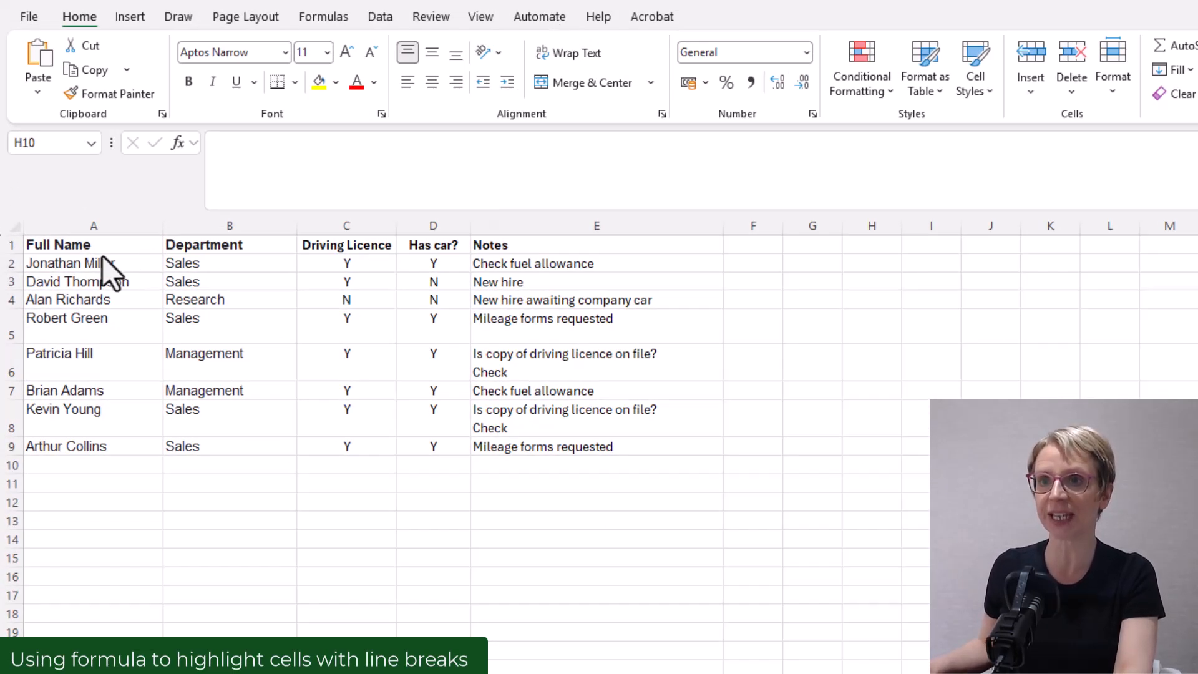
# - Start a new formula rule for columns A to E, changing the formula's reference to A1
pyautogui.moveTo(123, 226); pyautogui.dragTo(560, 207)
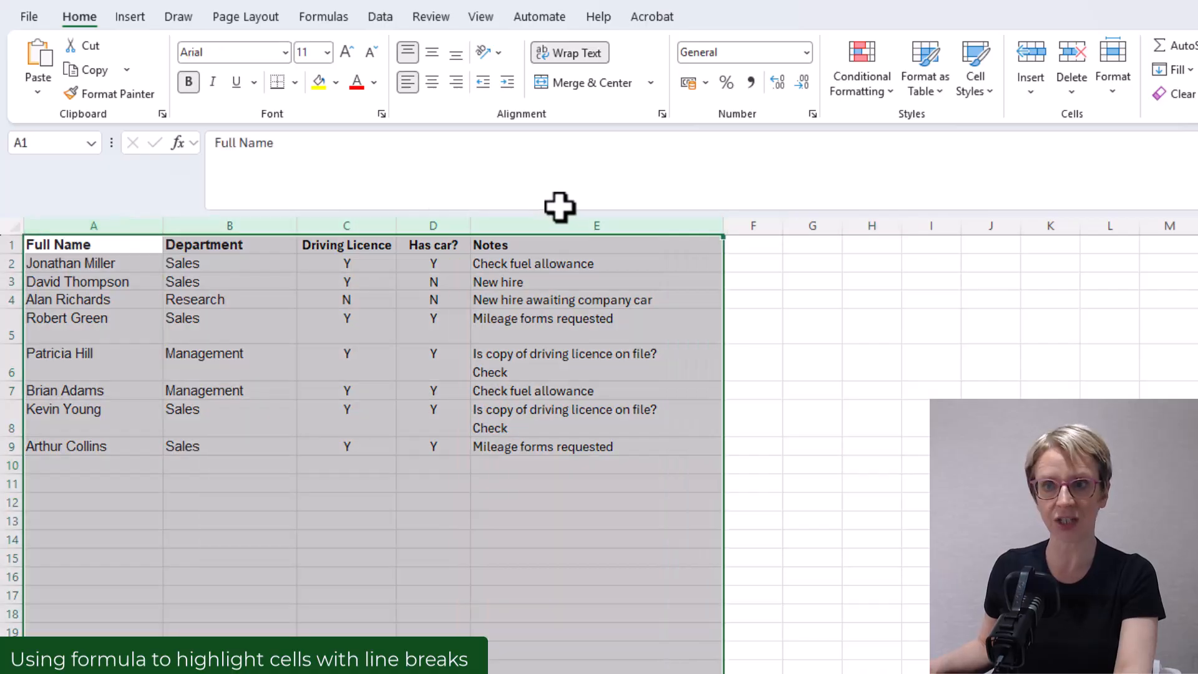
pyautogui.click(887, 88)
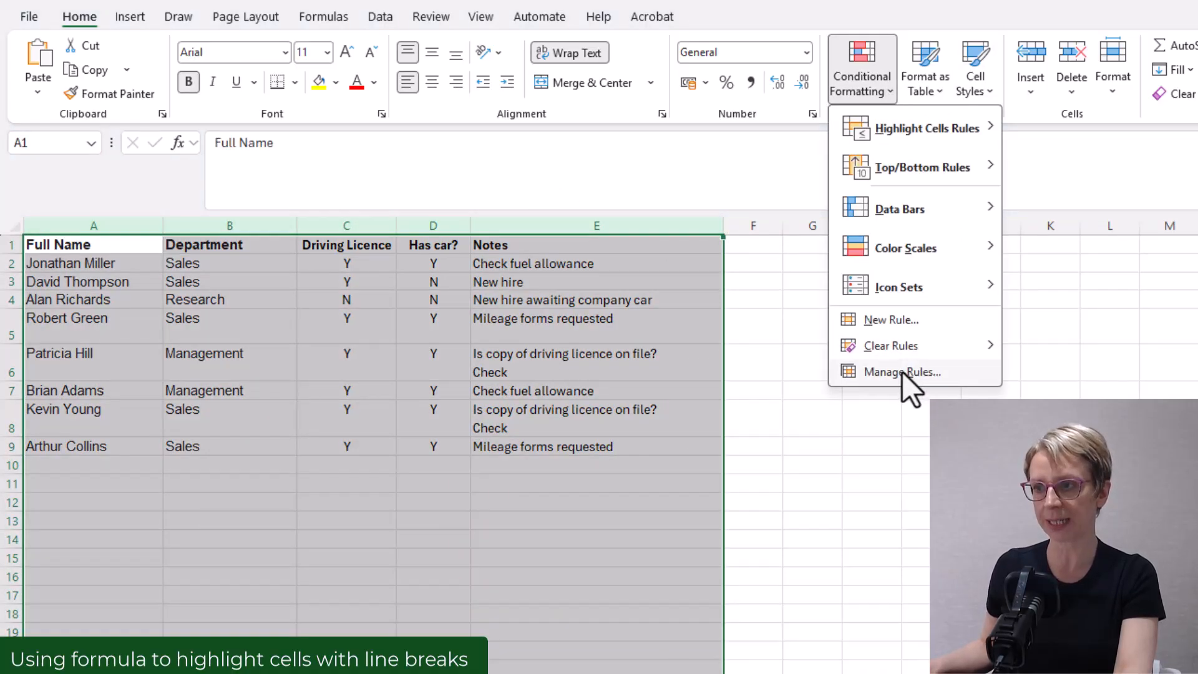
pyautogui.click(883, 321)
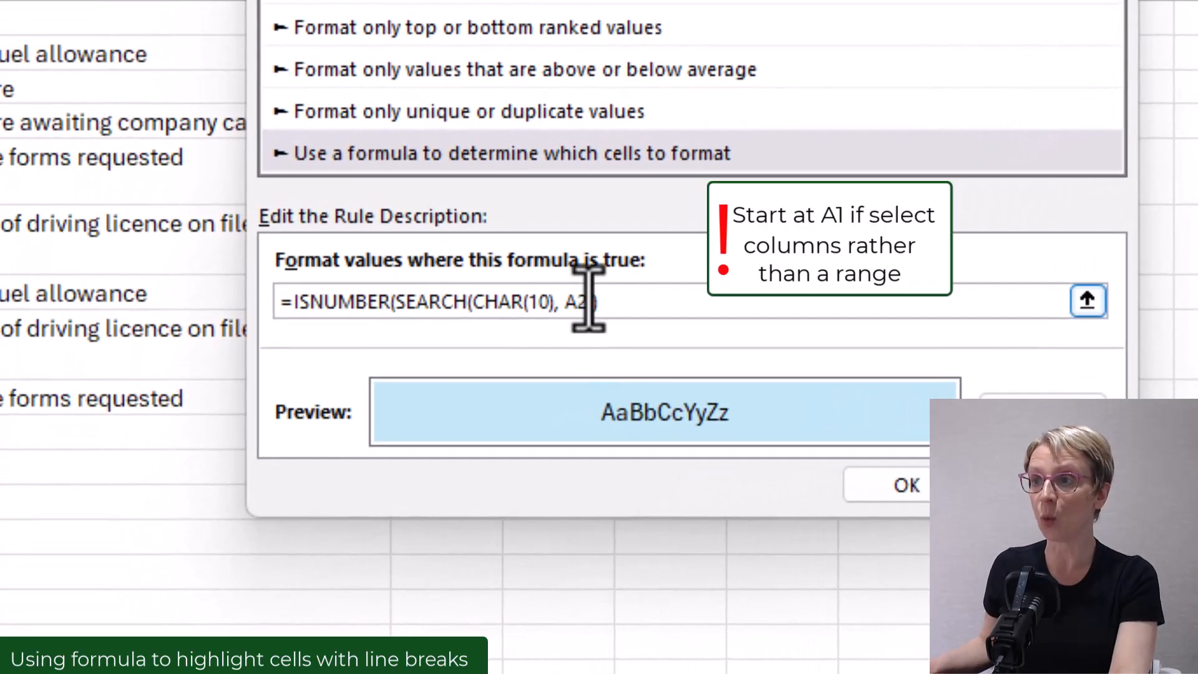
pyautogui.click(592, 304)
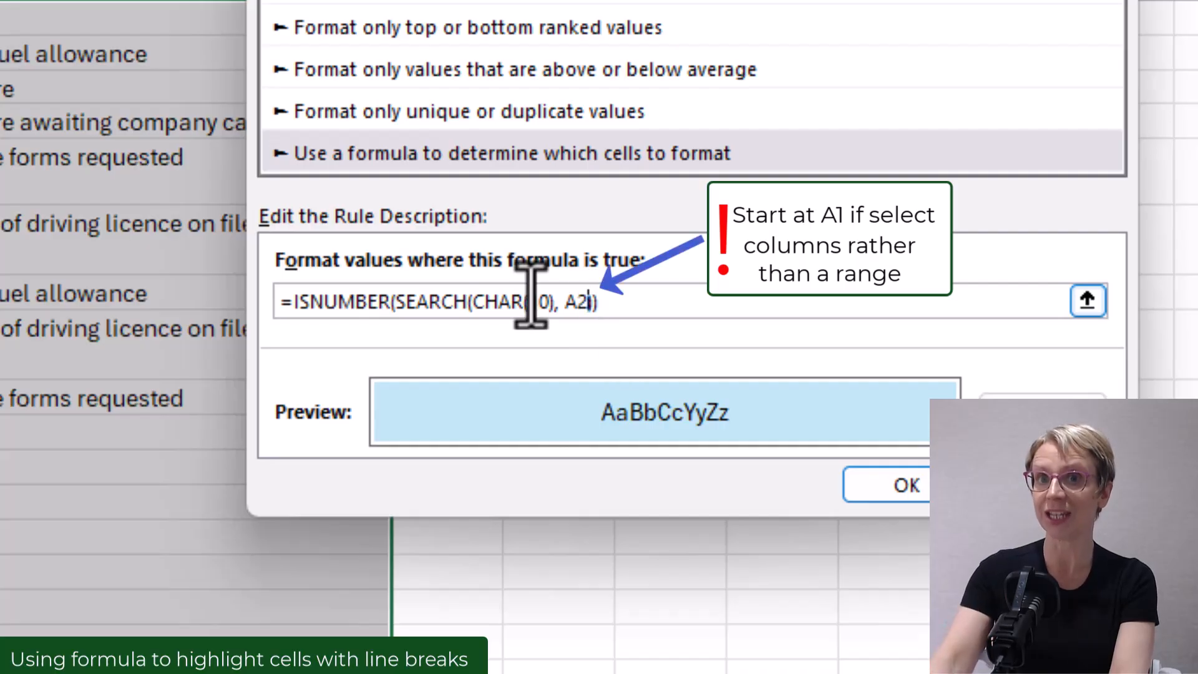
pyautogui.press('BackSpace')
pyautogui.write('1')
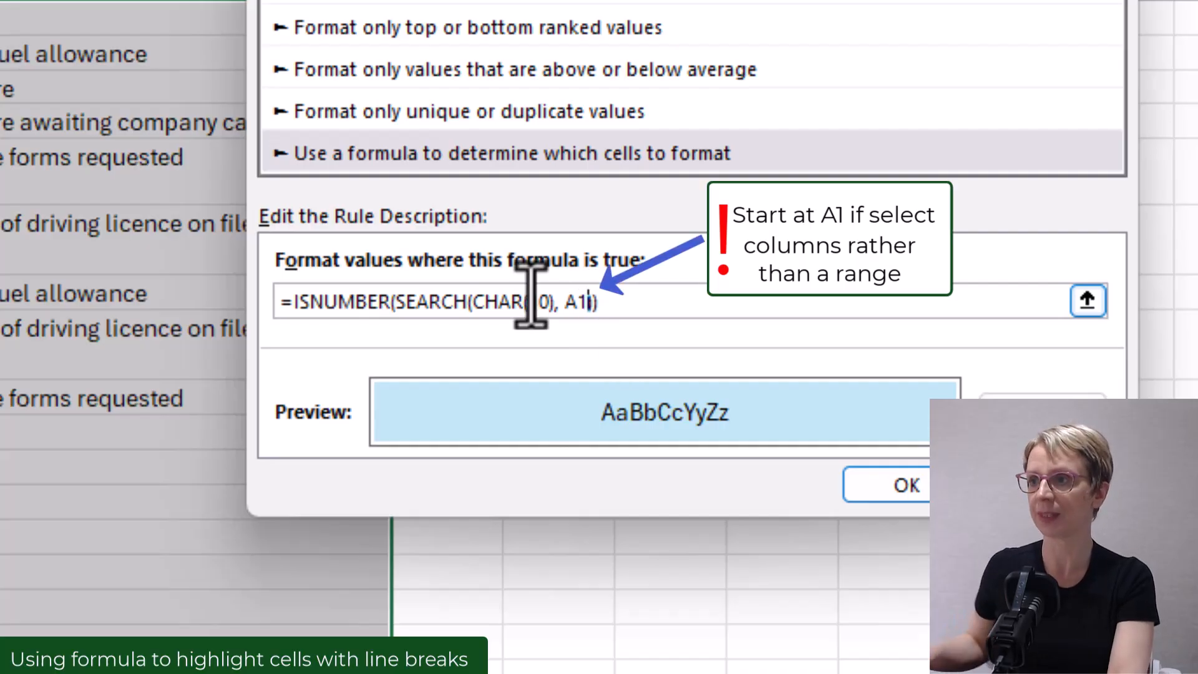